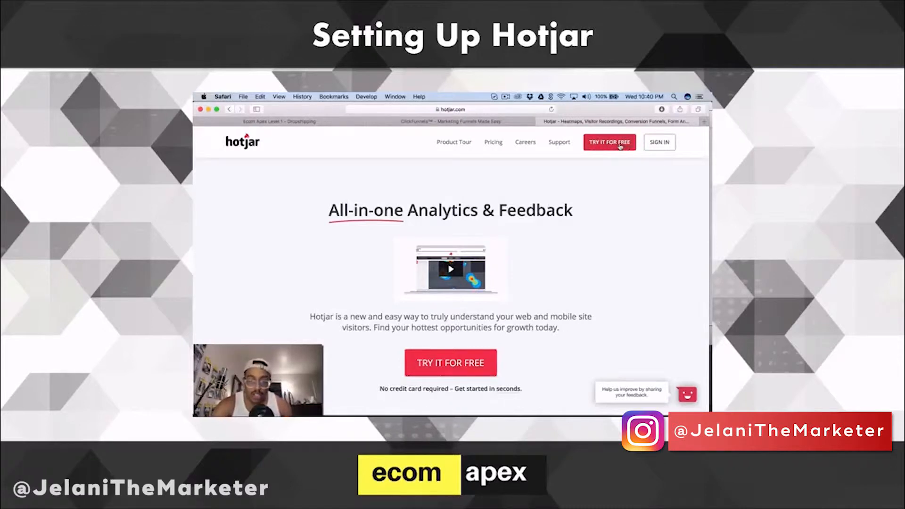
Start a free Hotjar signup with the user's full name and email address
left_click(620, 146)
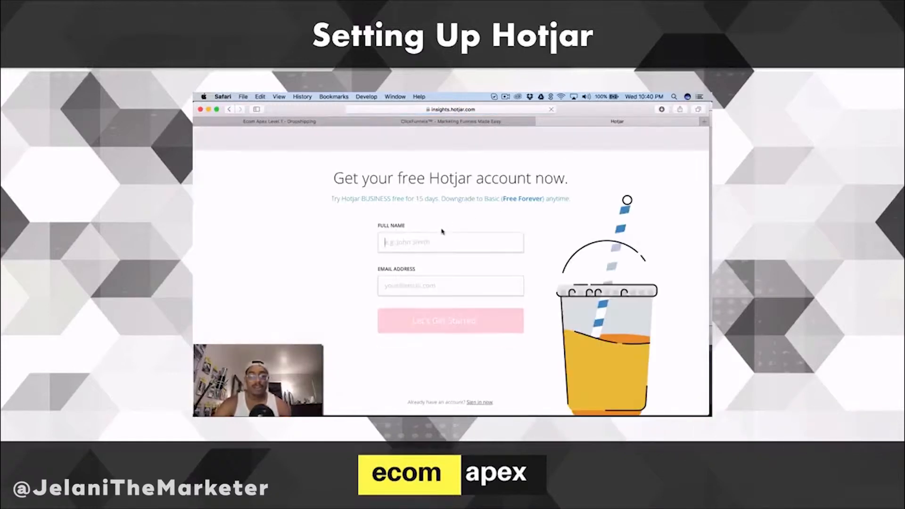
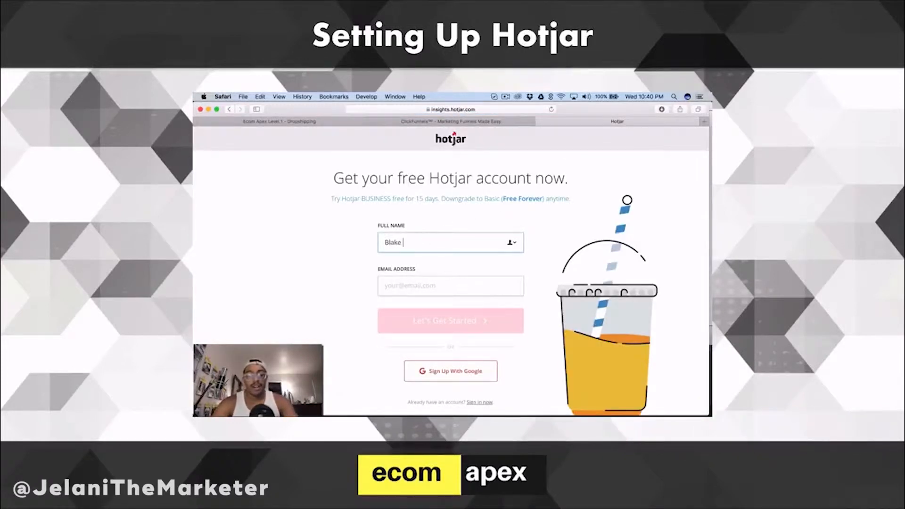
type("mith")
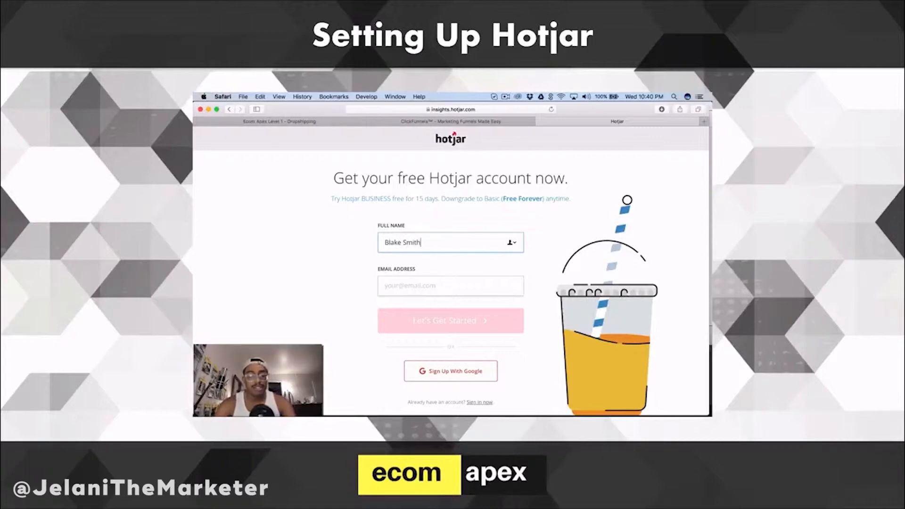
key("Tab")
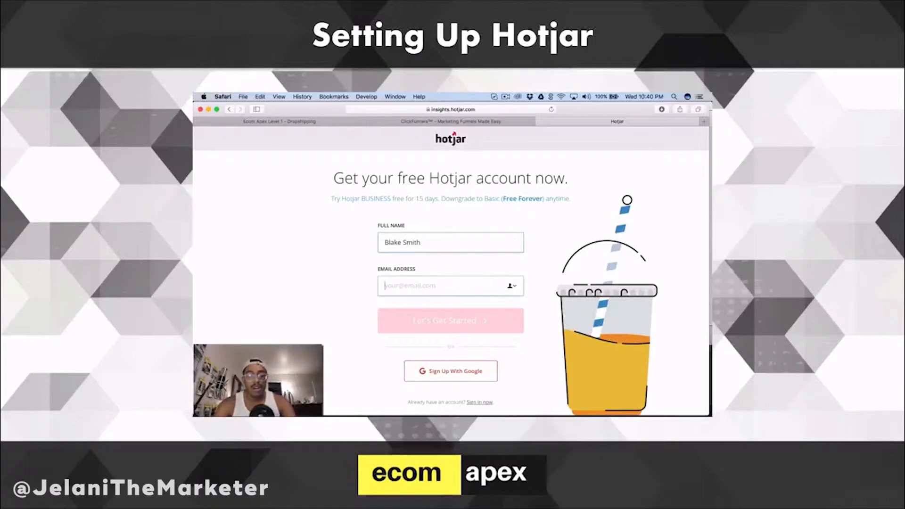
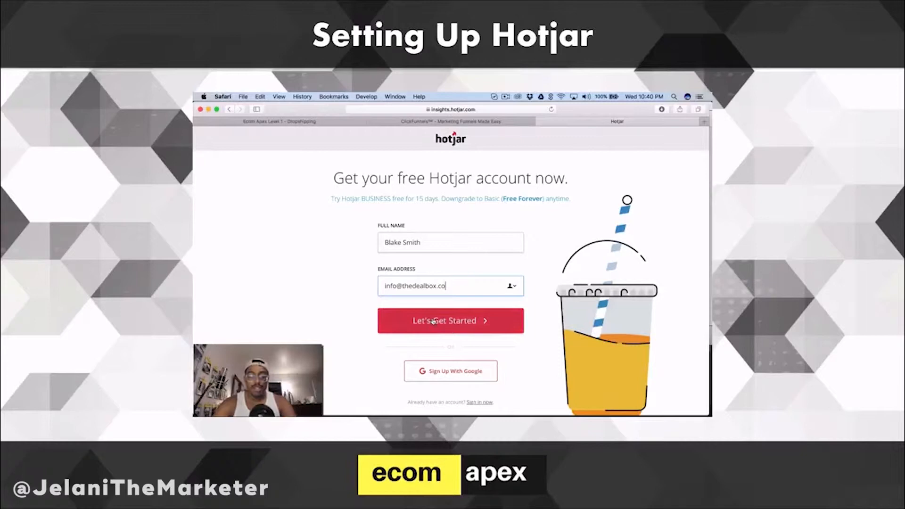
left_click(433, 321)
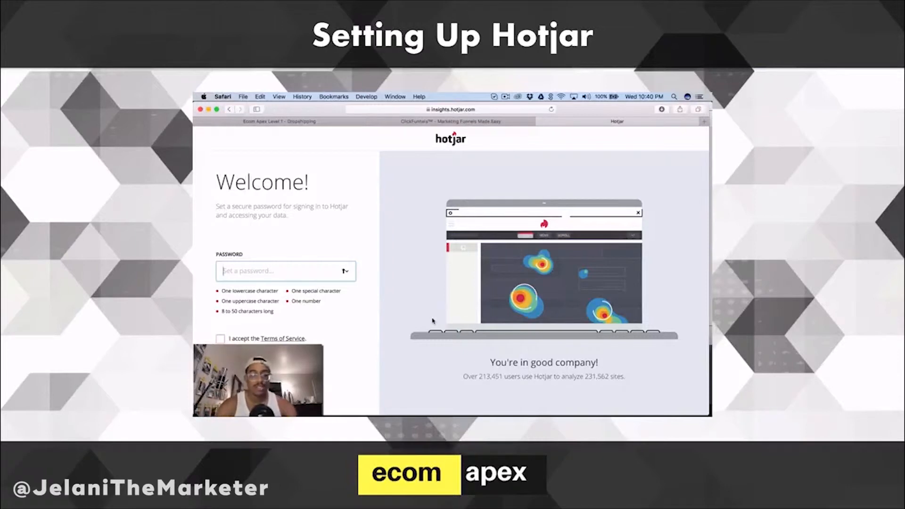
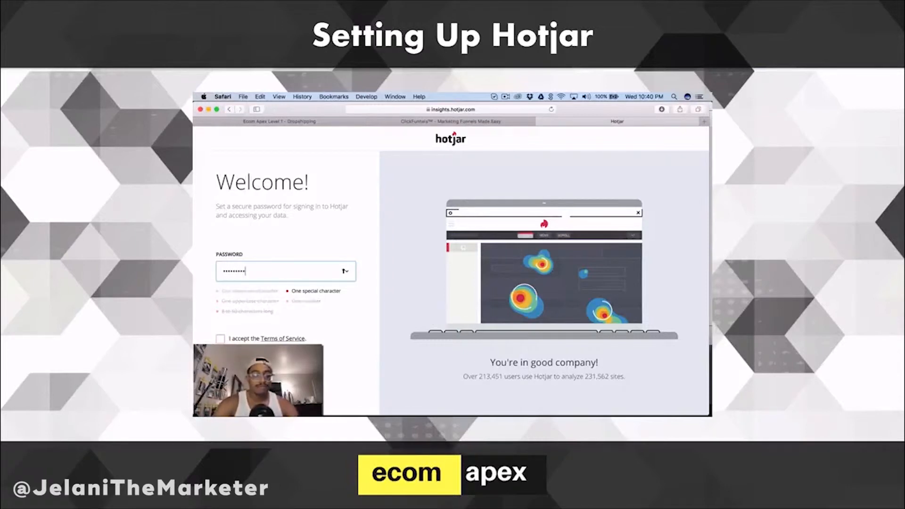
Set a secure account password, accept the Terms of Service, and submit
left_click(343, 333)
left_click(324, 279)
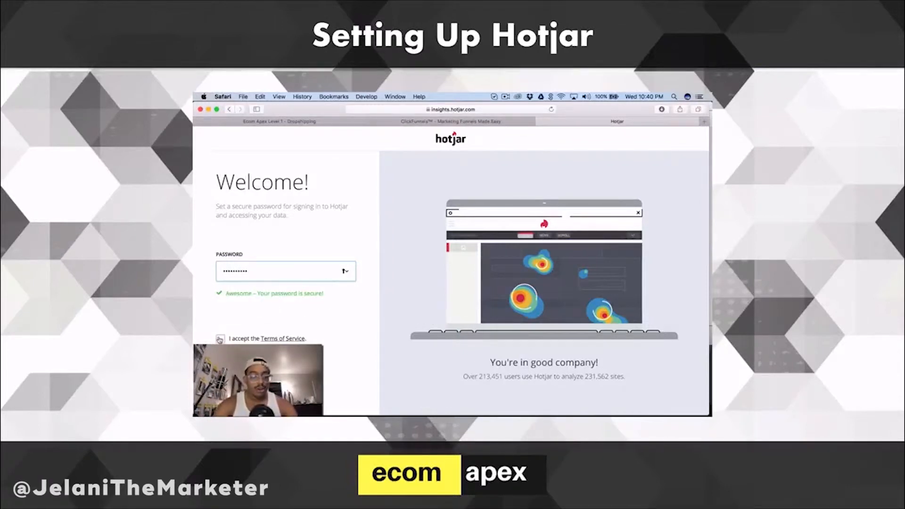
left_click(220, 339)
left_click(247, 370)
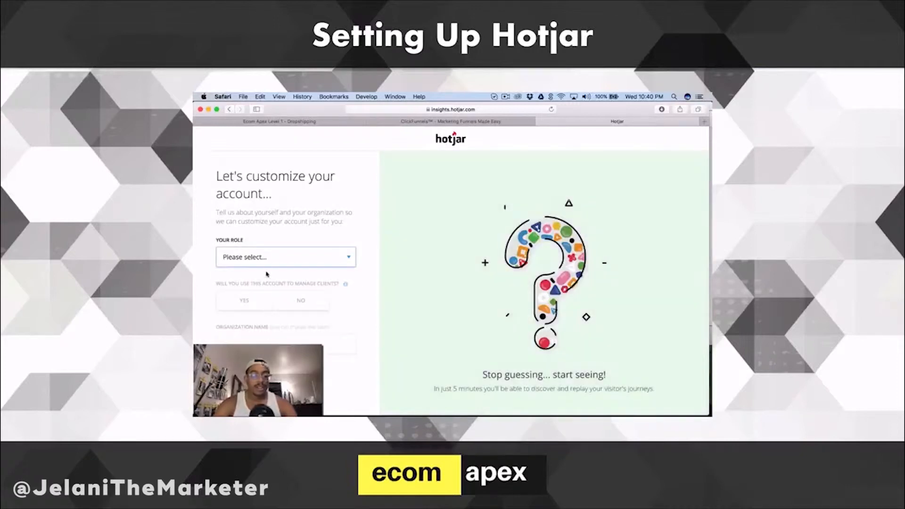
Choose Store Owner as the role, answer No to managing clients, and name the organization 'The Deal'
left_click(264, 257)
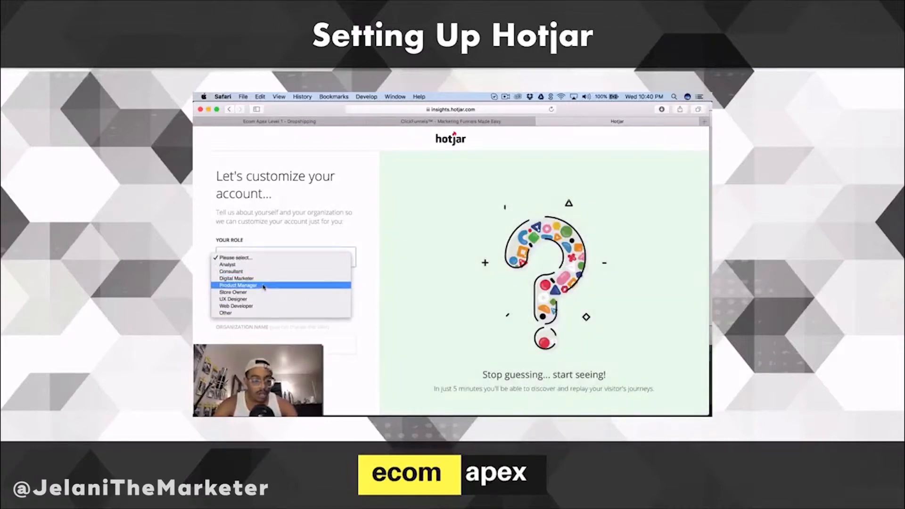
left_click(259, 292)
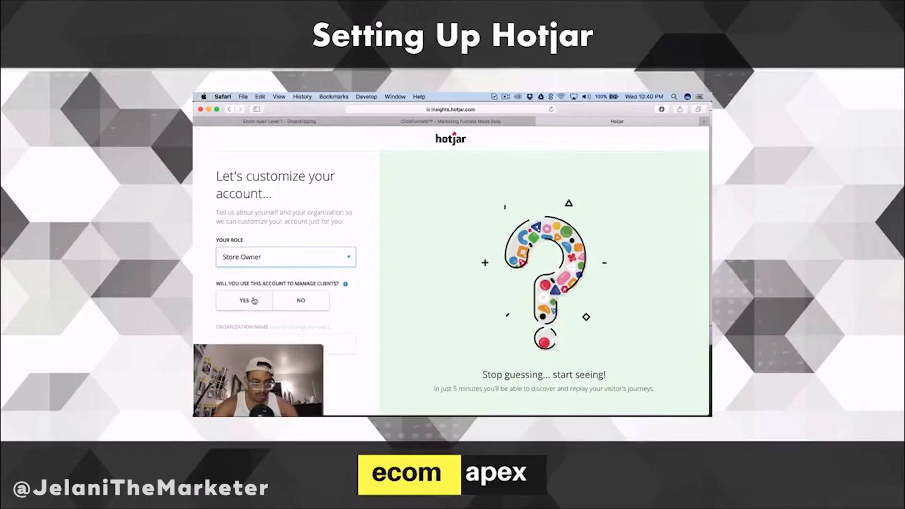
left_click(303, 304)
left_click(278, 339)
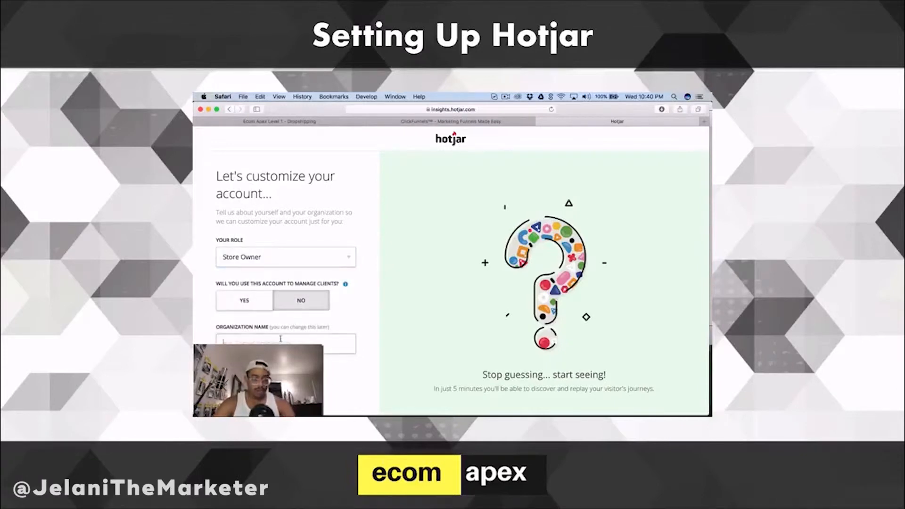
type("The Deal Box")
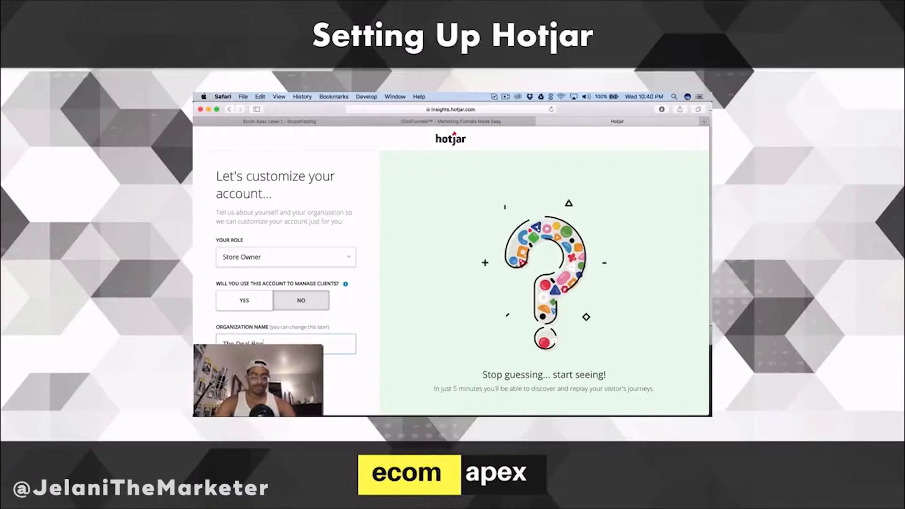
key("Return")
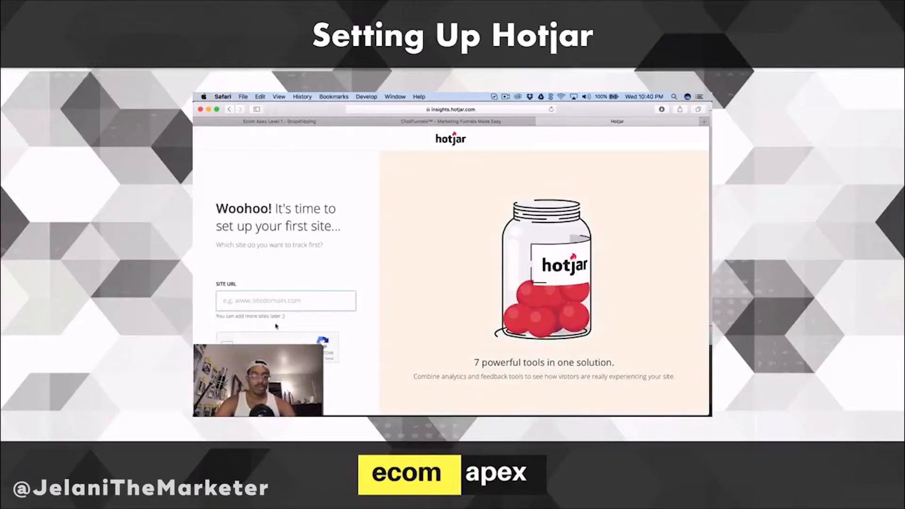
Enter shop.thedealbox.co as the site URL to track
left_click(262, 300)
type("sho")
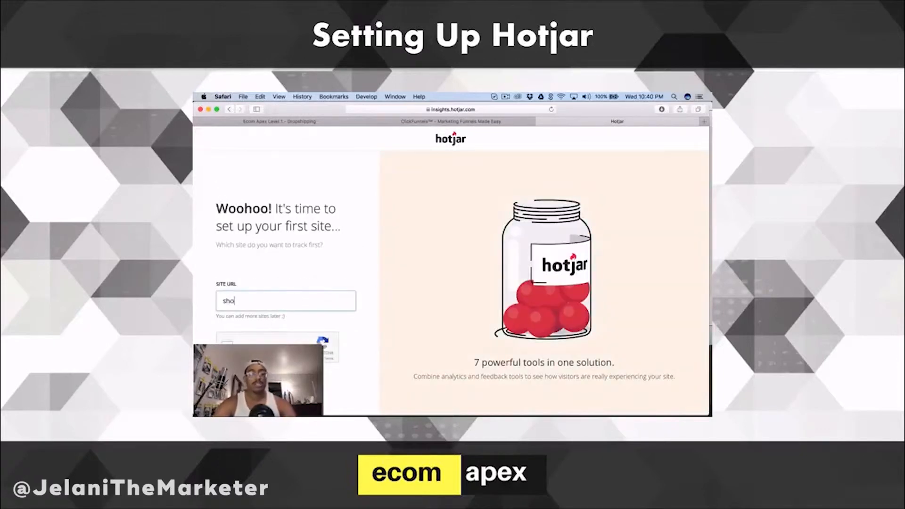
type("p.thedealbox.co")
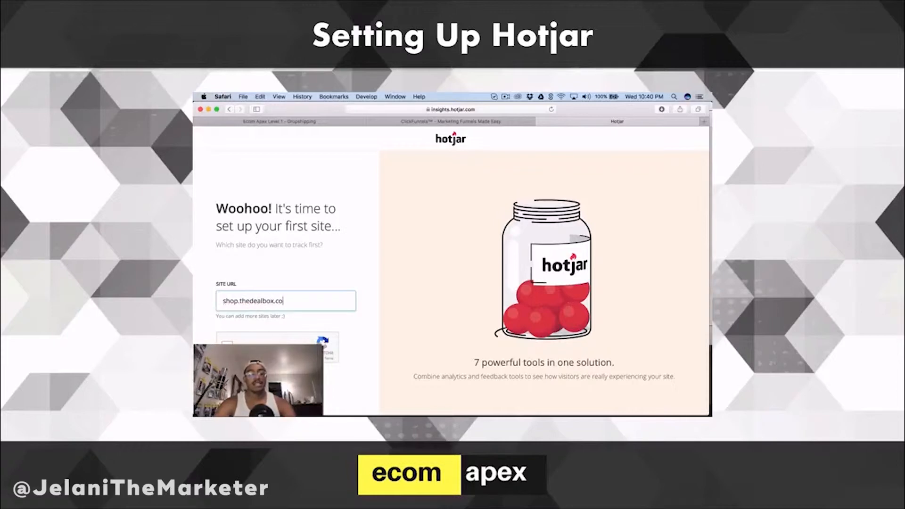
Solve the reCAPTCHA vehicle challenge and submit shop.thedealbox.co as the first site
left_click(226, 342)
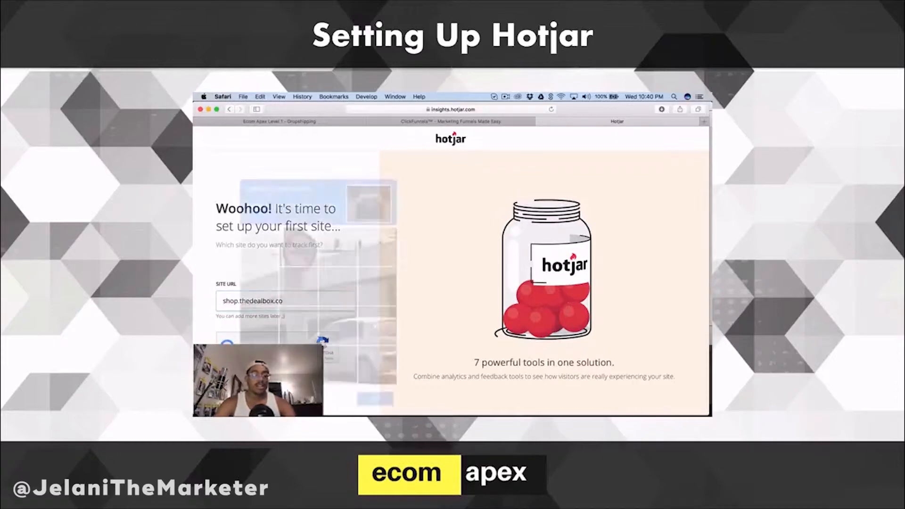
left_click(312, 258)
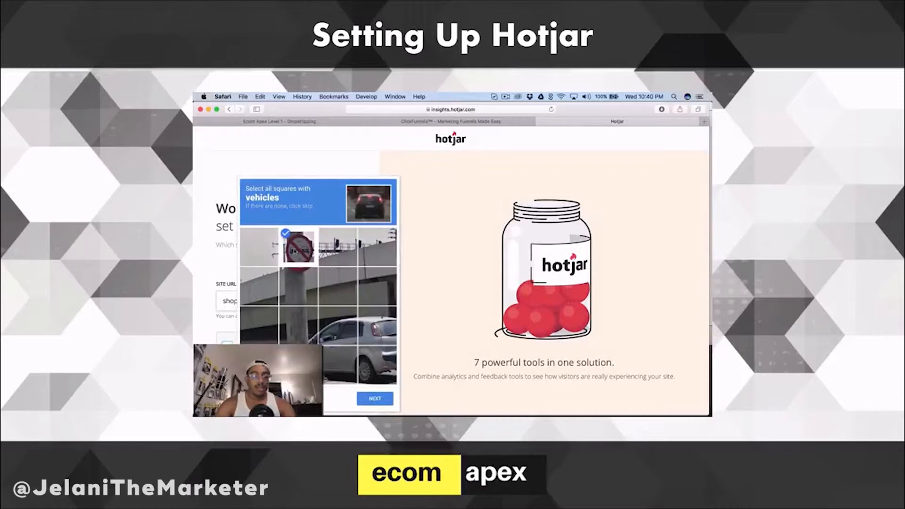
left_click(296, 250)
left_click(329, 317)
left_click(377, 325)
left_click(377, 364)
left_click(338, 365)
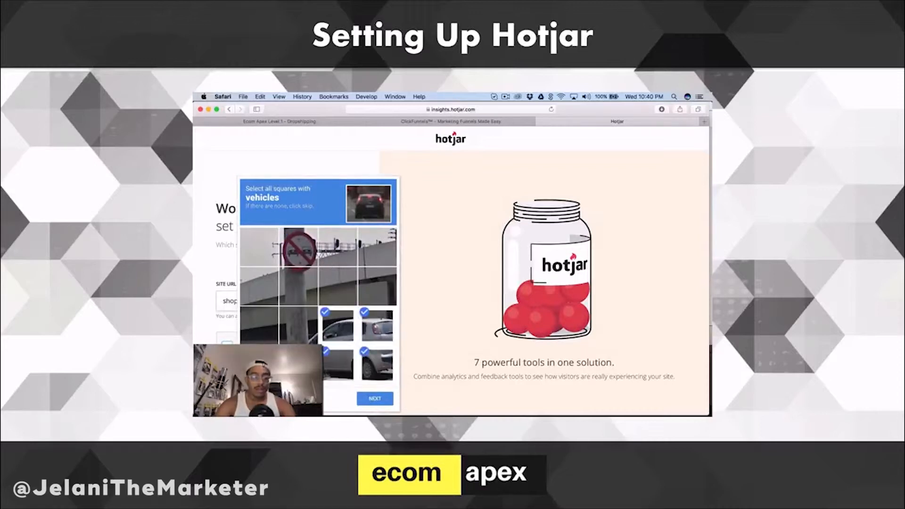
left_click(298, 325)
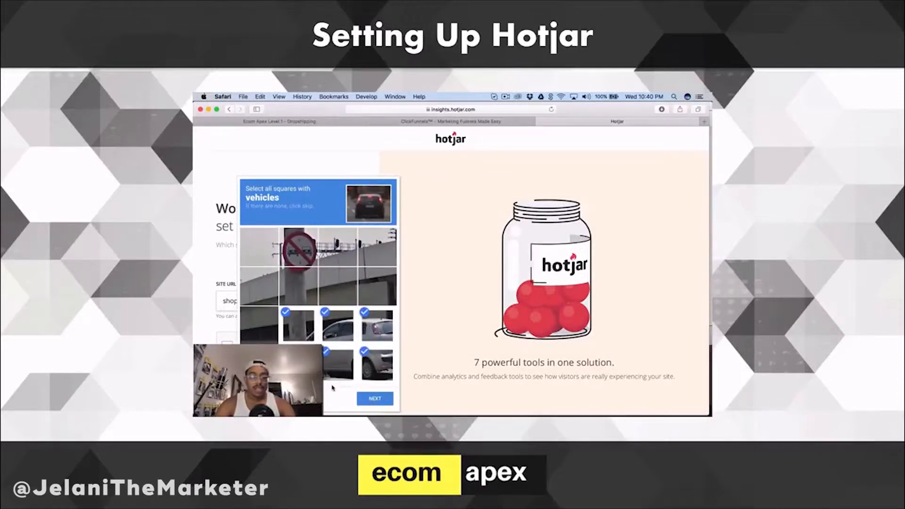
left_click(372, 398)
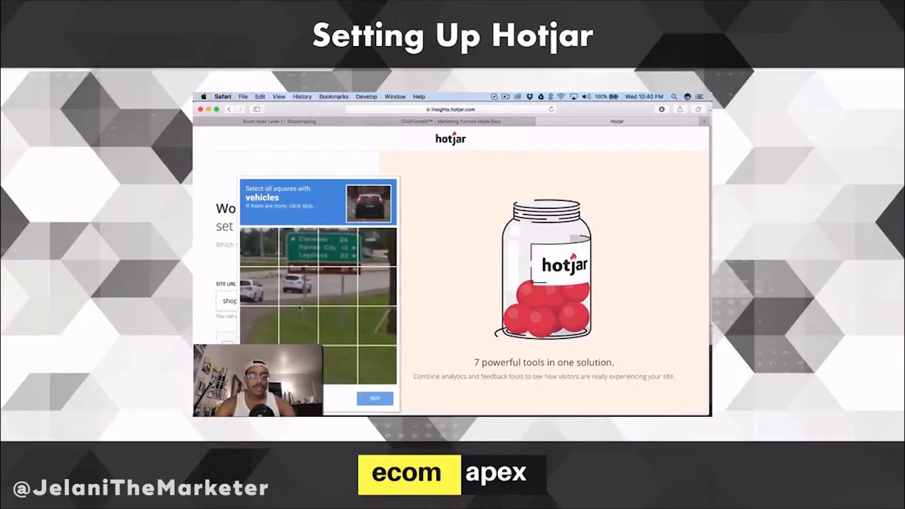
left_click(298, 288)
left_click(369, 397)
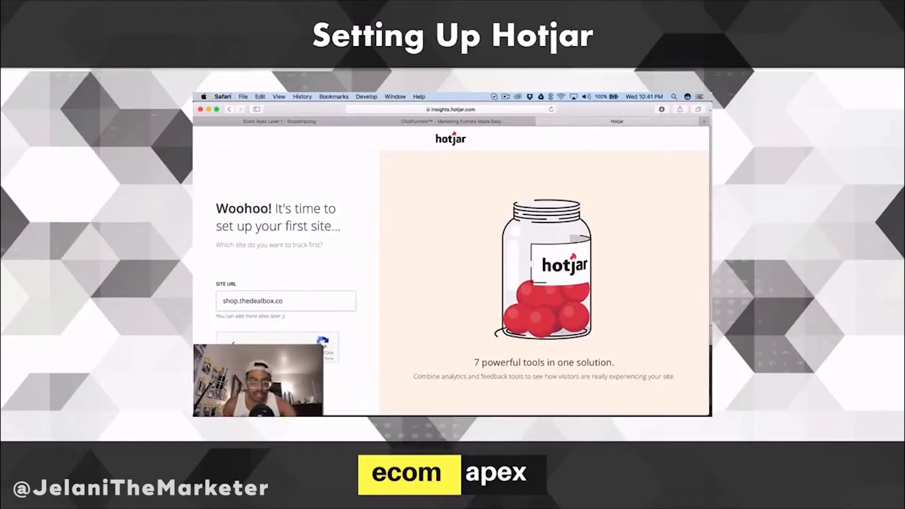
key("Return")
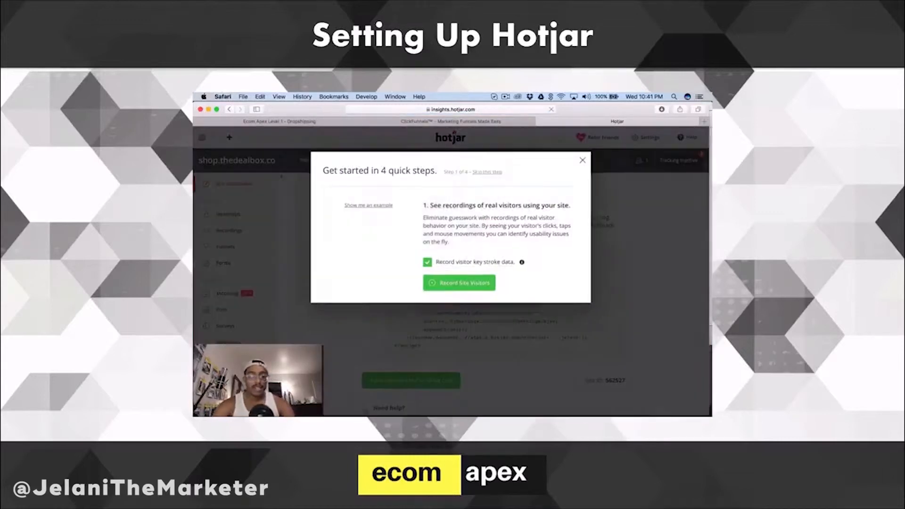
Choose visitor recordings and a heatmap, stop asking for respondent email, and skip the remaining onboarding steps
left_click(466, 284)
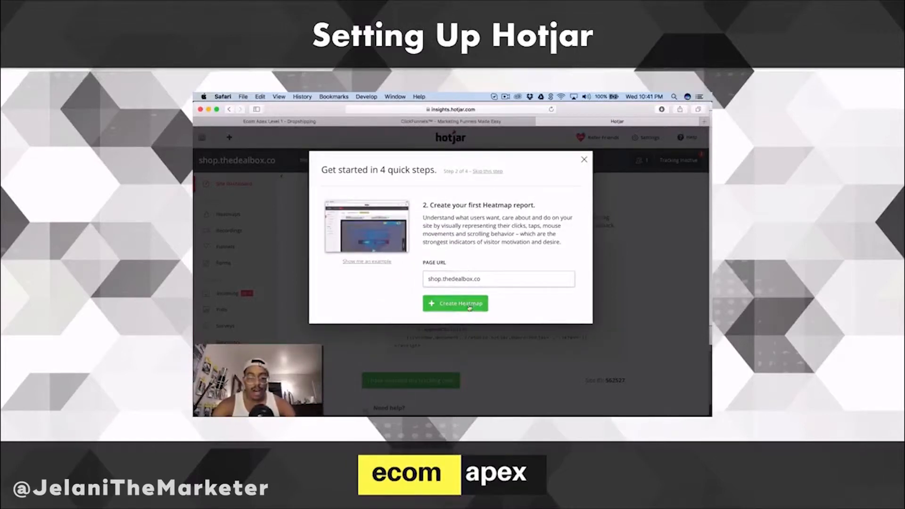
left_click(461, 304)
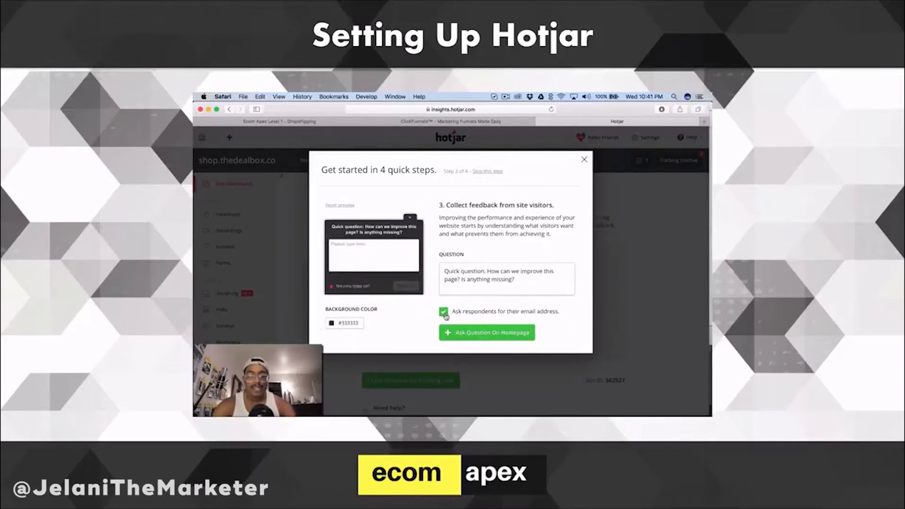
left_click(443, 312)
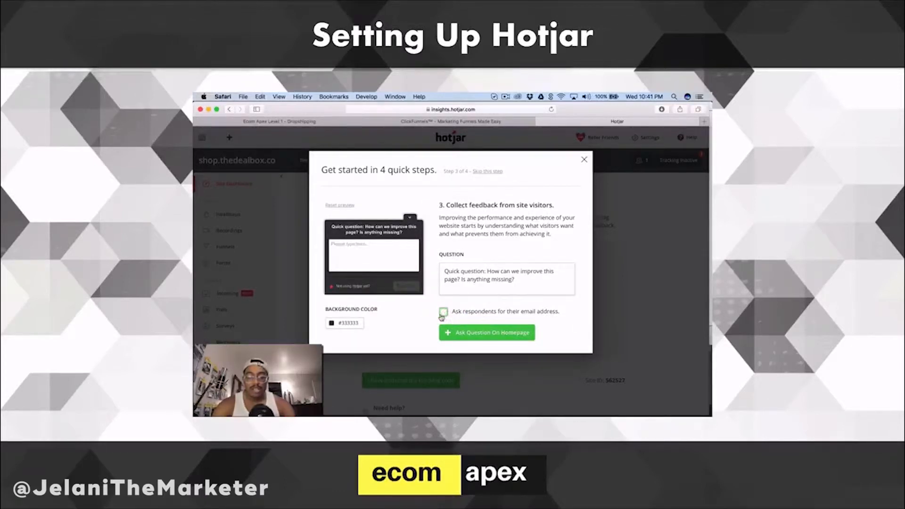
left_click(490, 172)
left_click(490, 172)
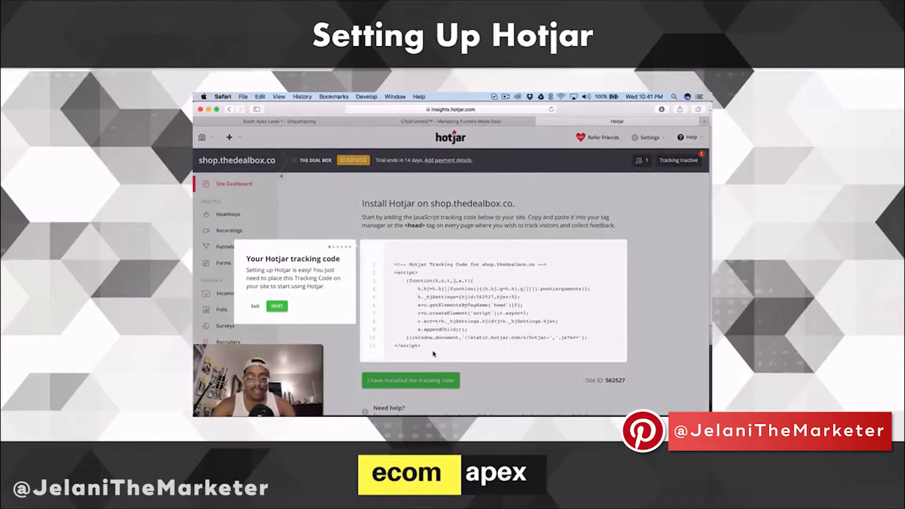
Step through and dismiss Hotjar's guided tour
left_click(276, 306)
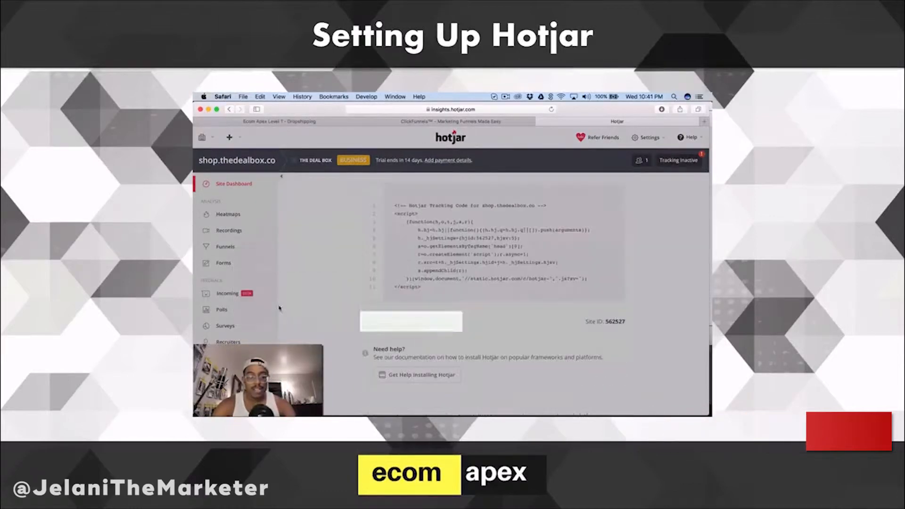
left_click(432, 290)
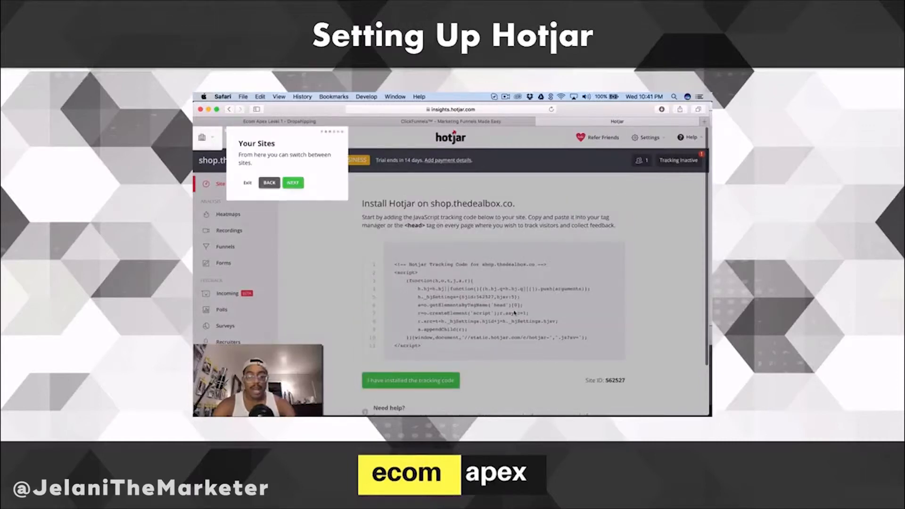
left_click(248, 184)
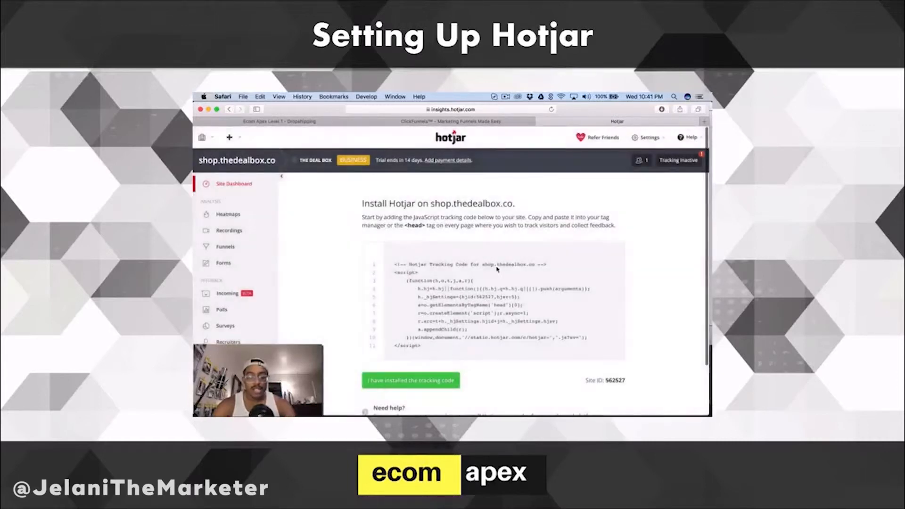
Select the Hotjar tracking code and go to the ClickFunnels funnel settings
left_click_drag(394, 265, 470, 354)
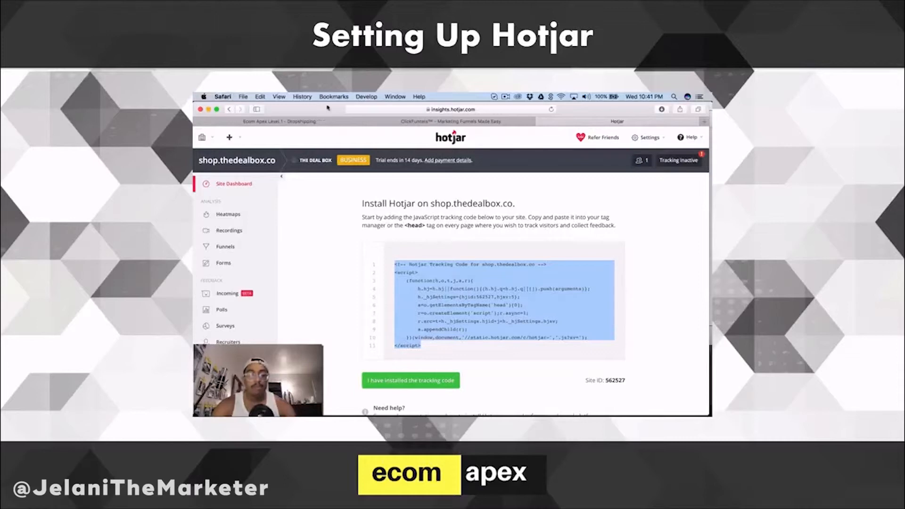
left_click(435, 122)
scroll(433, 349, "down", 5)
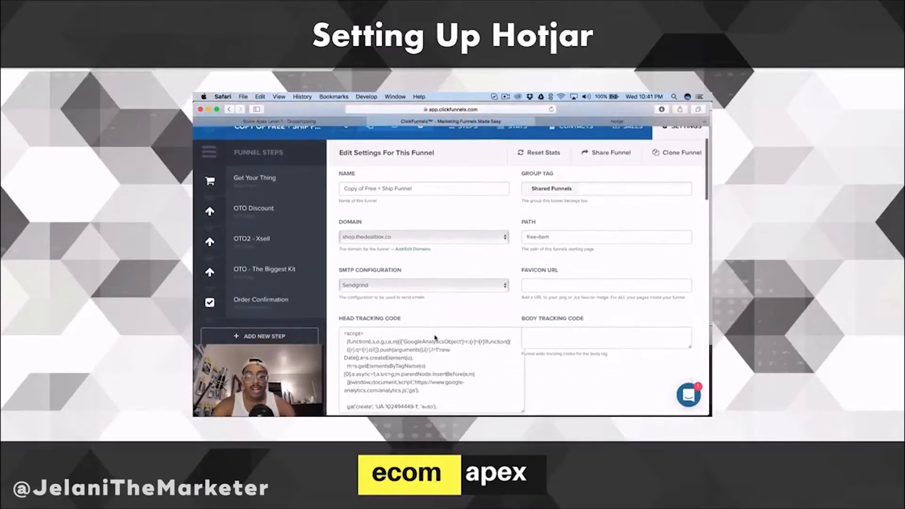
Add the Hotjar script after the Google Analytics code in Head Tracking Code, save, and return to Hotjar
left_click(418, 367)
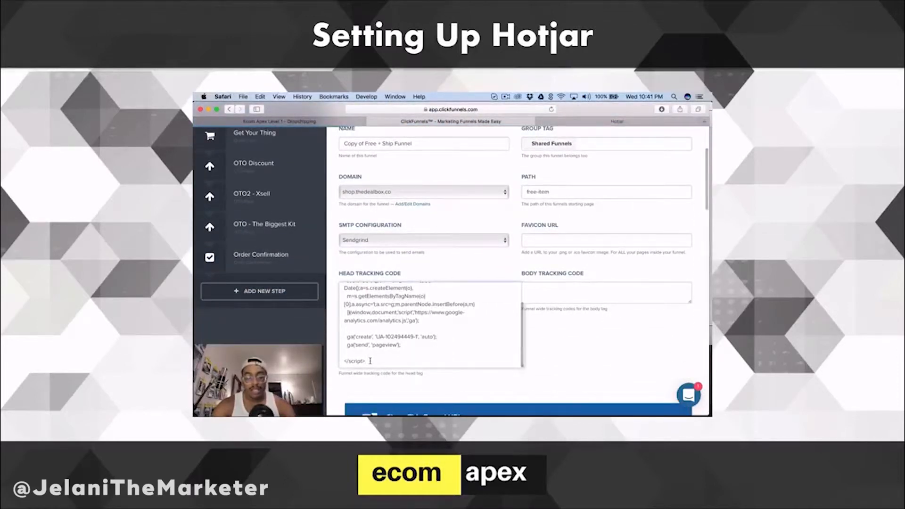
key("Return")
key("Return")
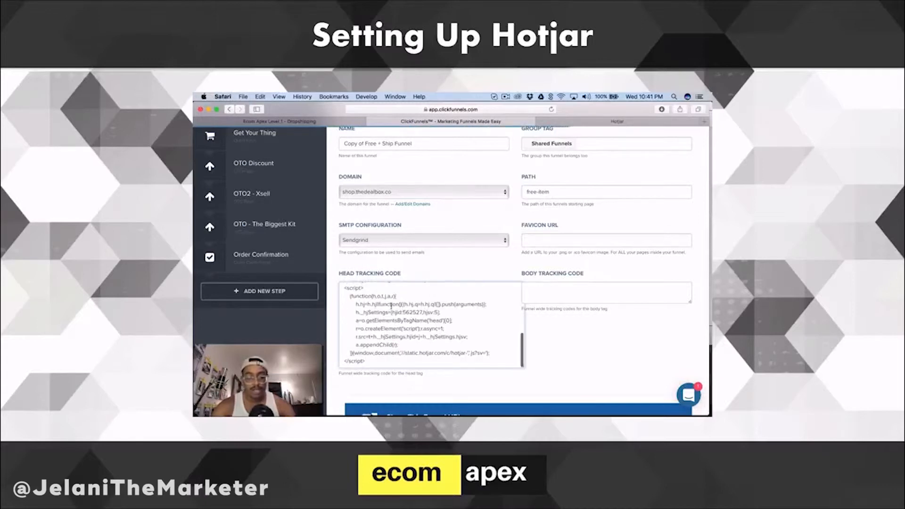
scroll(390, 305, "up", 3)
scroll(623, 290, "down", 10)
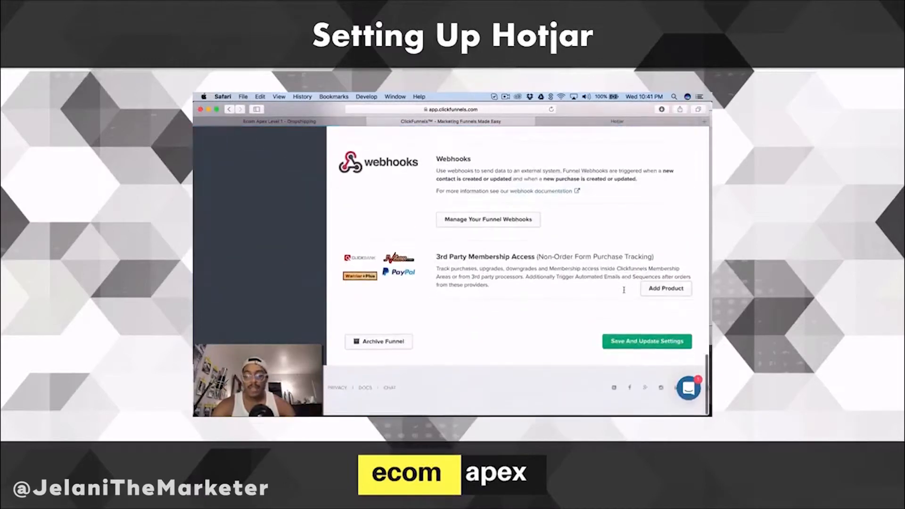
left_click(645, 351)
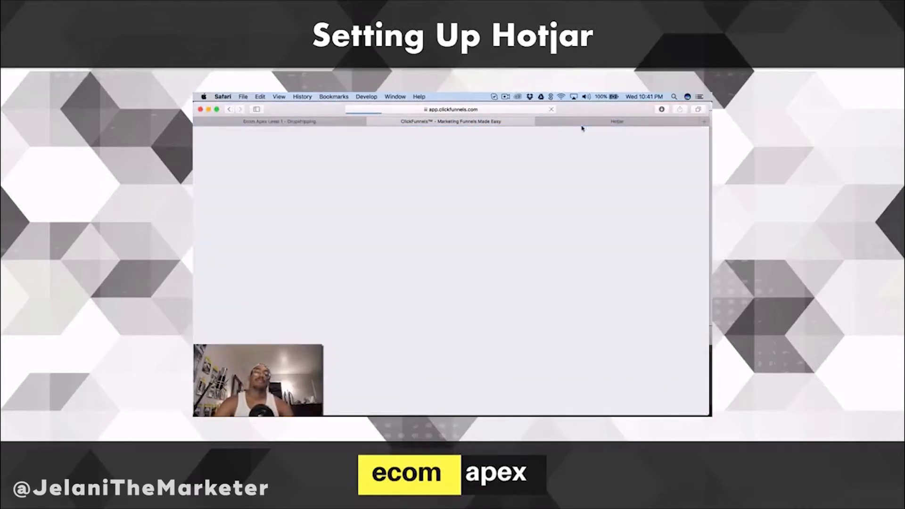
left_click(592, 123)
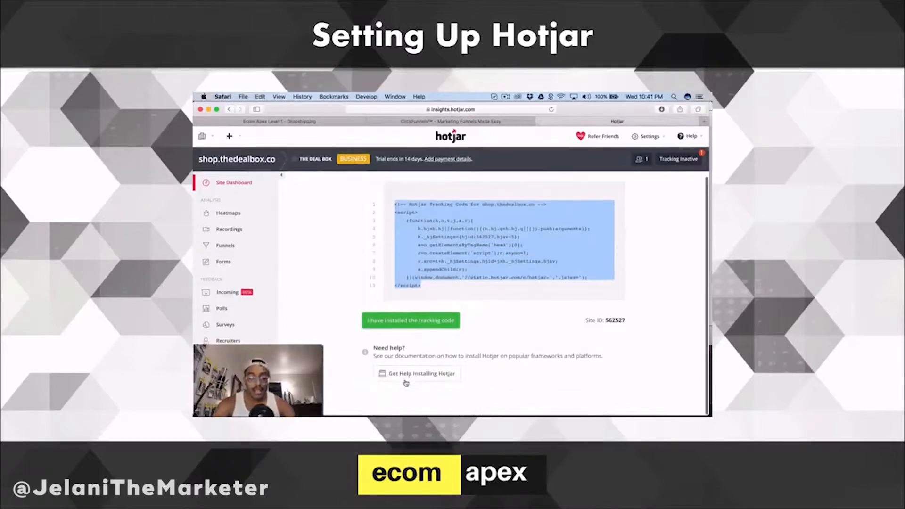
Confirm the code is installed and run Verify Installation on shop.thedealbox.co, which fails
left_click(409, 325)
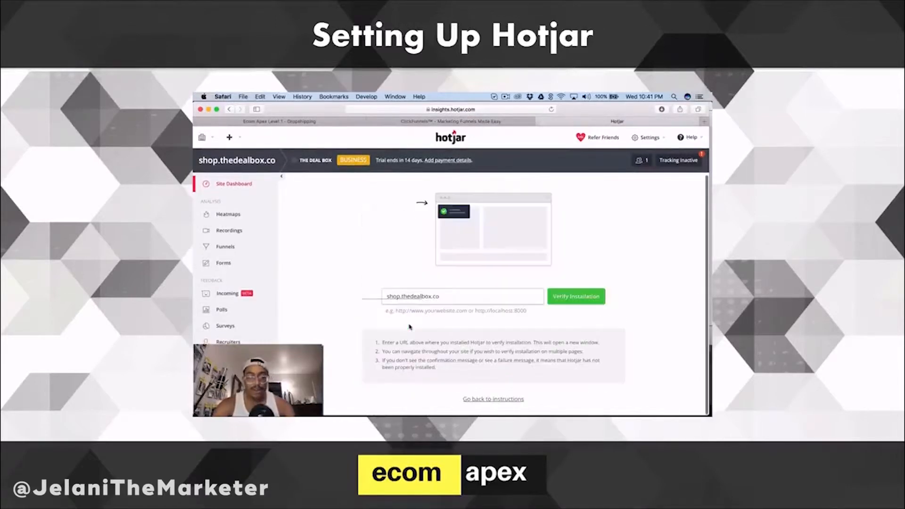
left_click(567, 300)
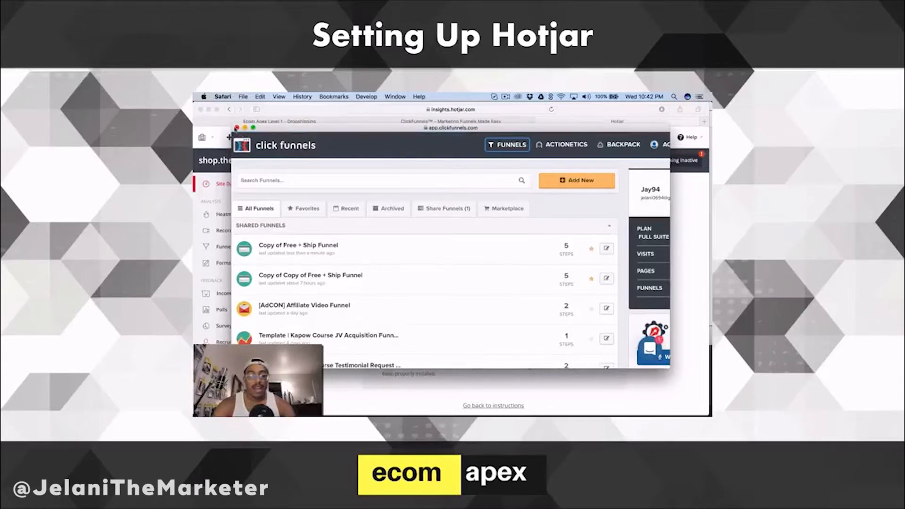
left_click(236, 127)
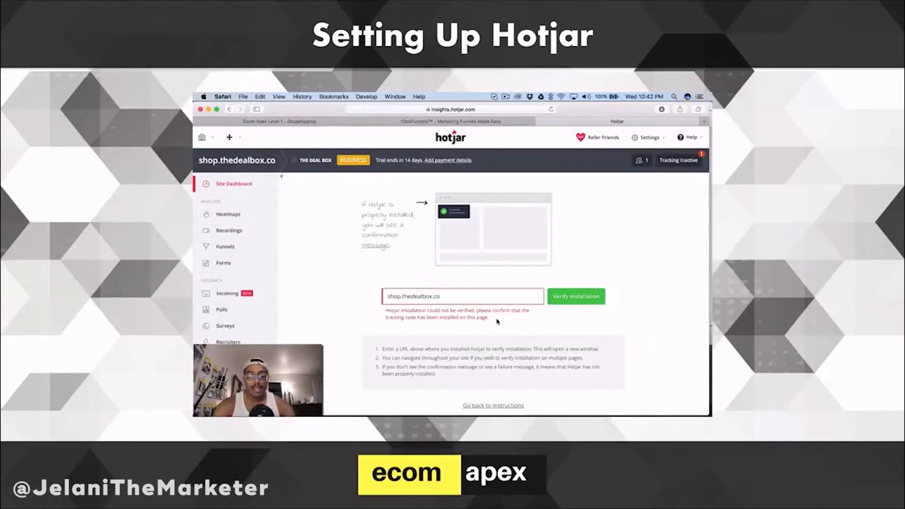
left_click(441, 124)
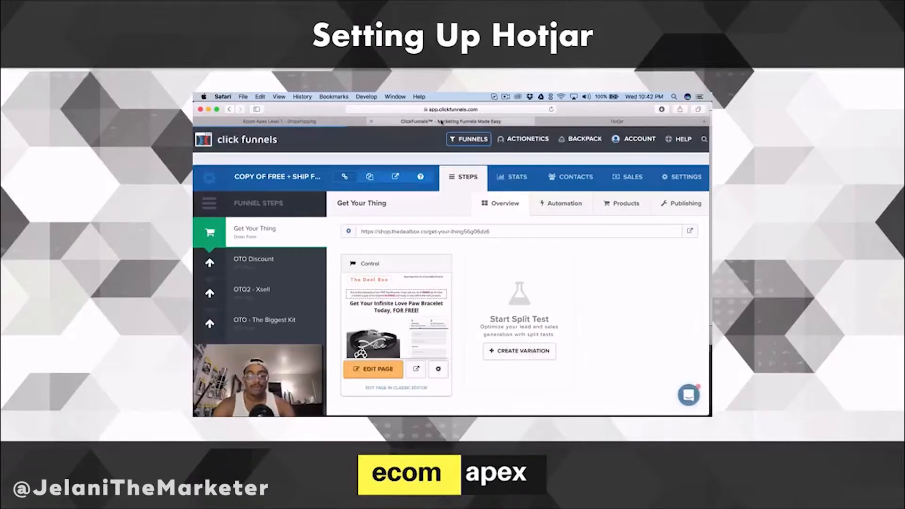
Check the funnel's SETTINGS to find the free-item path, then return to Hotjar verification
left_click(687, 178)
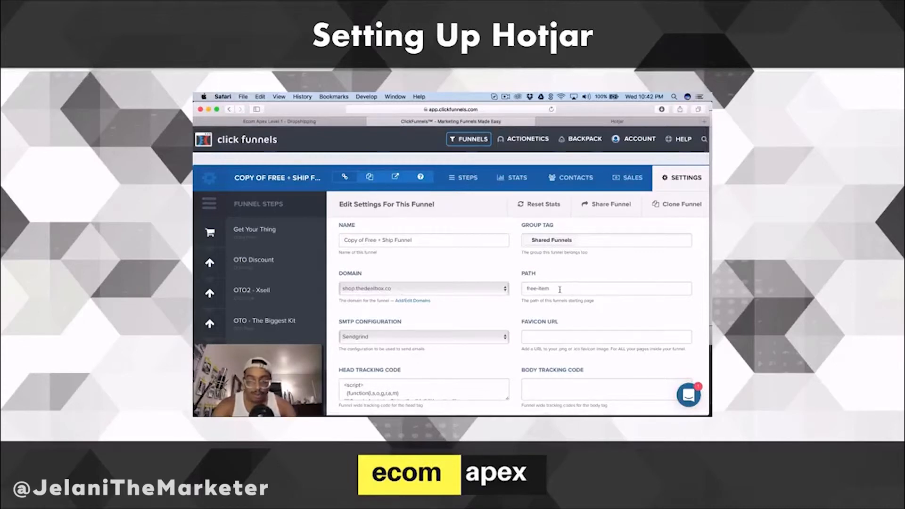
left_click(612, 122)
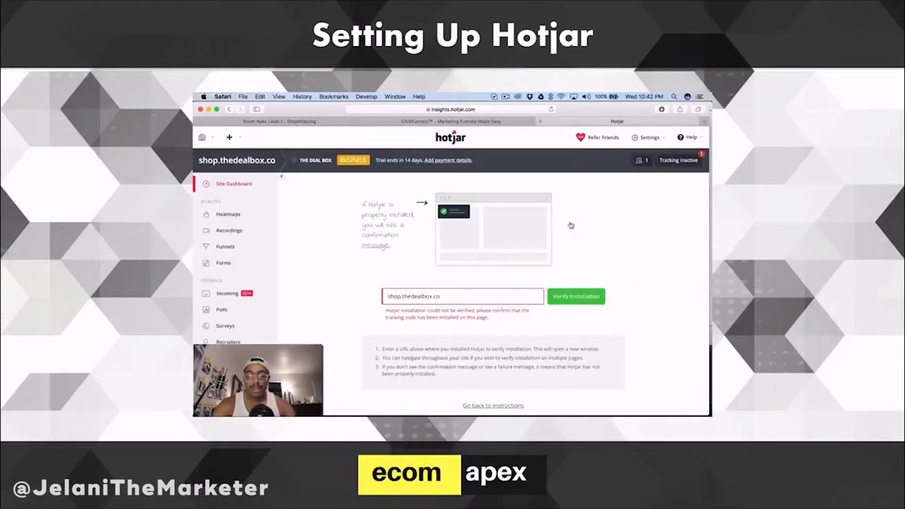
Append /free-item to the verification URL and verify the installation again
left_click(467, 294)
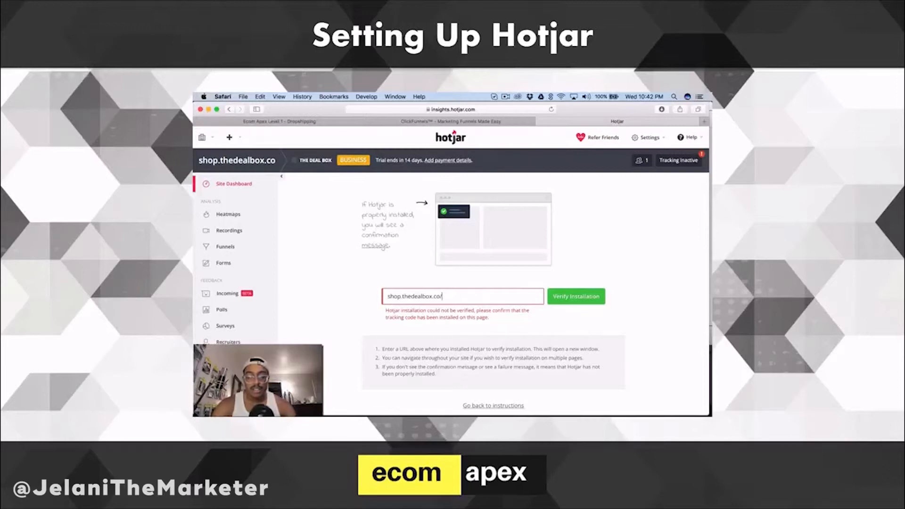
type("/free-")
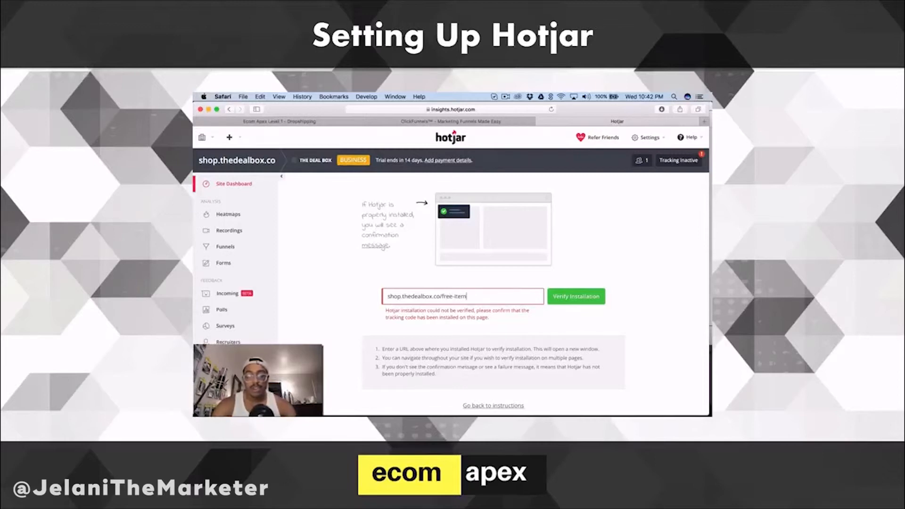
type("item")
left_click(573, 304)
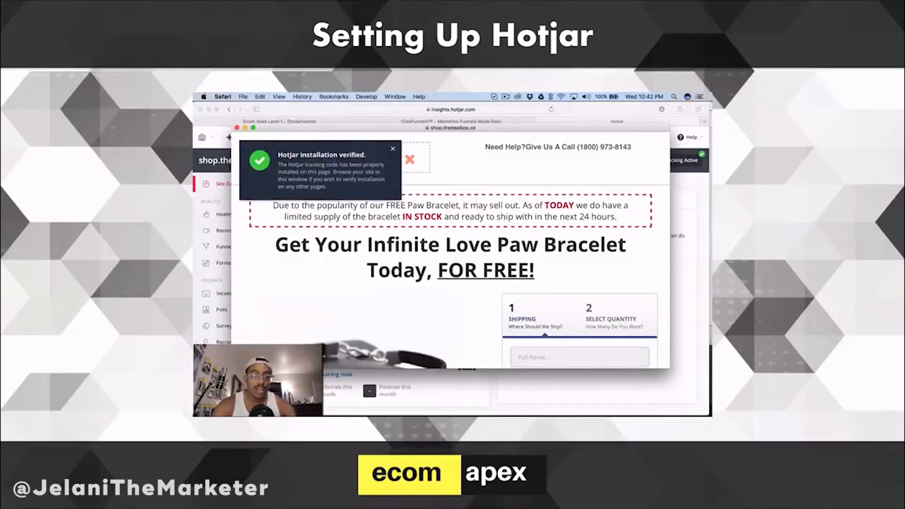
Close the verified notice and shop window, then open the inactive Recordings section
left_click(392, 150)
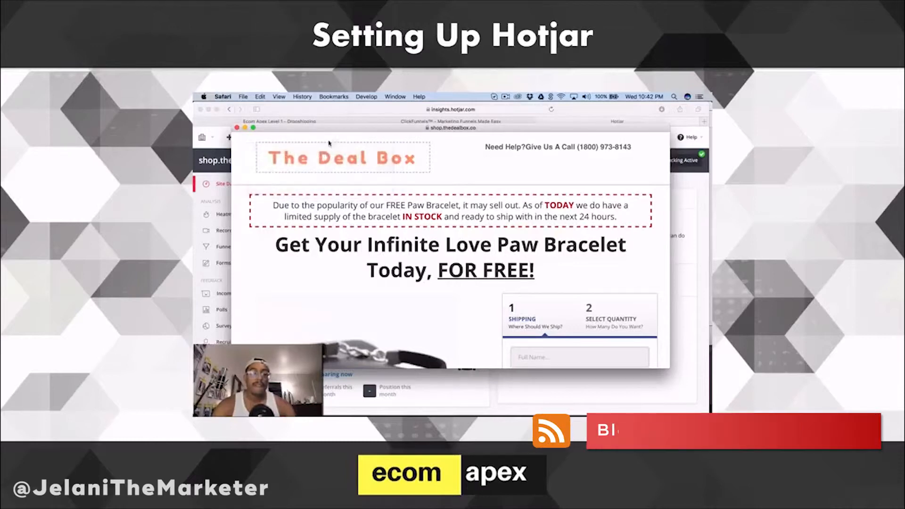
left_click(237, 128)
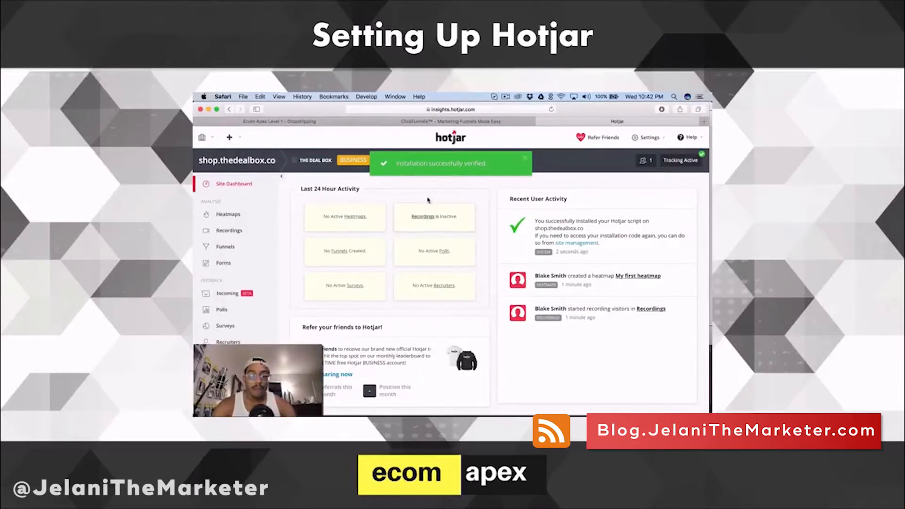
left_click(437, 222)
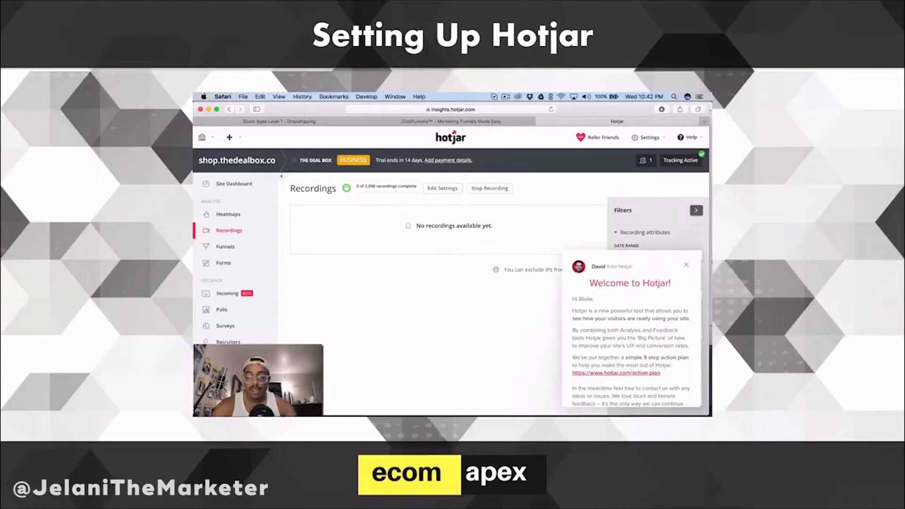
Close the Welcome to Hotjar popup and open the Get Your Thing step in ClickFunnels
left_click(688, 266)
mouse_move(441, 195)
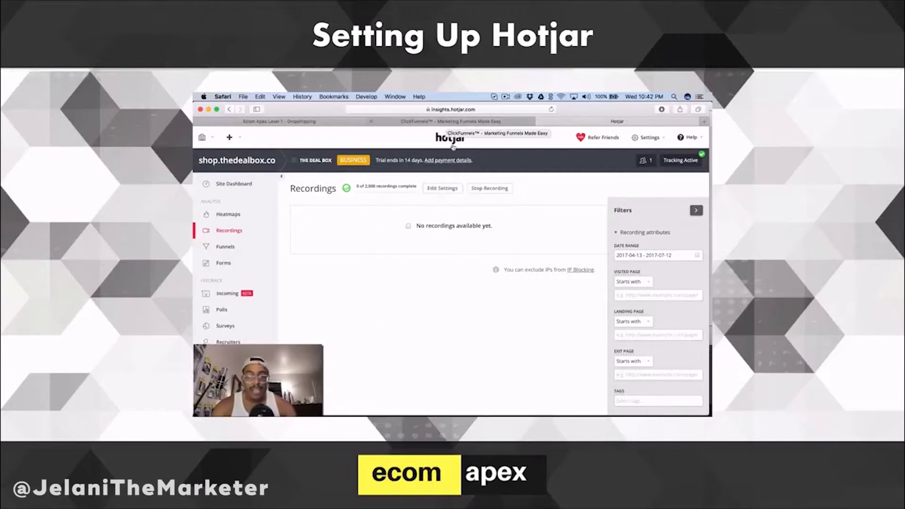
left_click(464, 122)
left_click(264, 229)
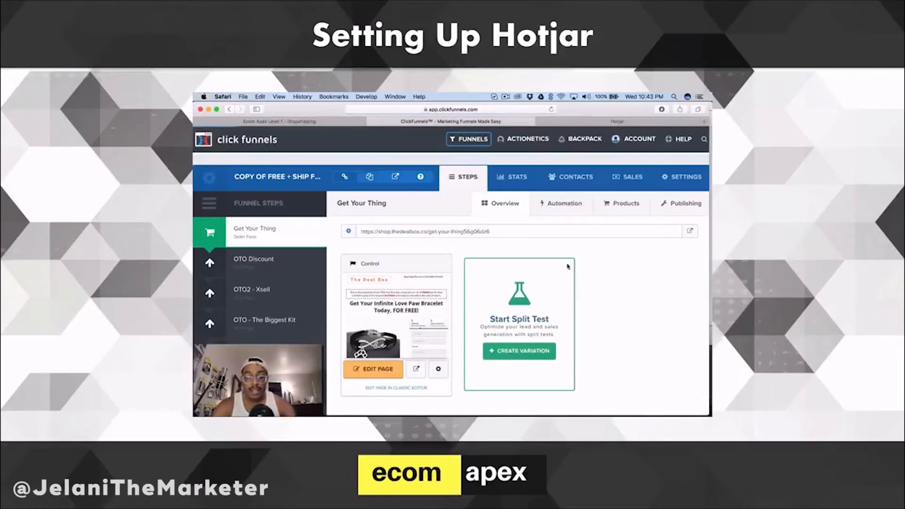
Load the live Deal Box bracelet page in a new tab, reload it, and check Hotjar Recordings
key("super+t")
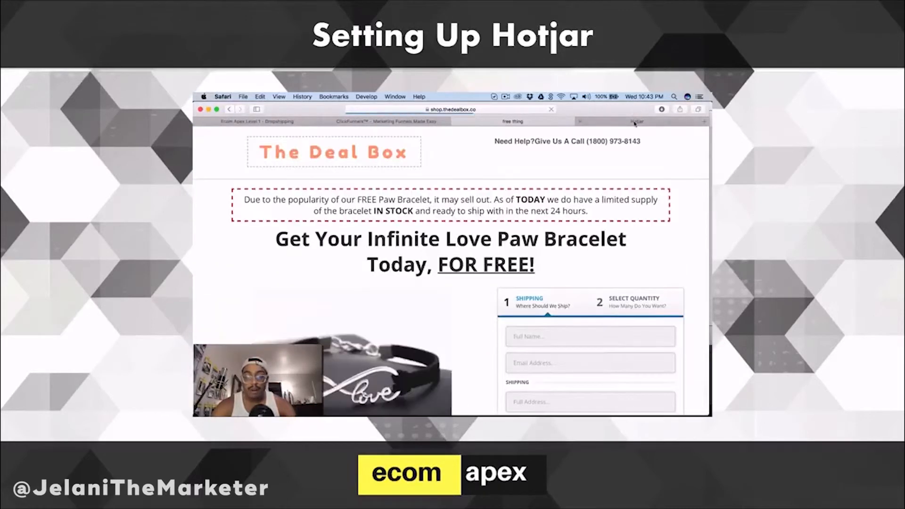
left_click(634, 122)
left_click(549, 121)
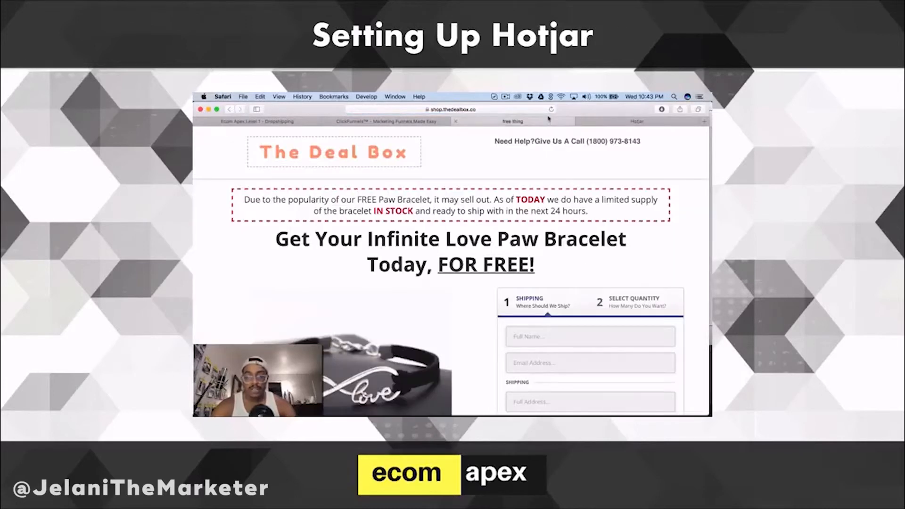
left_click(551, 110)
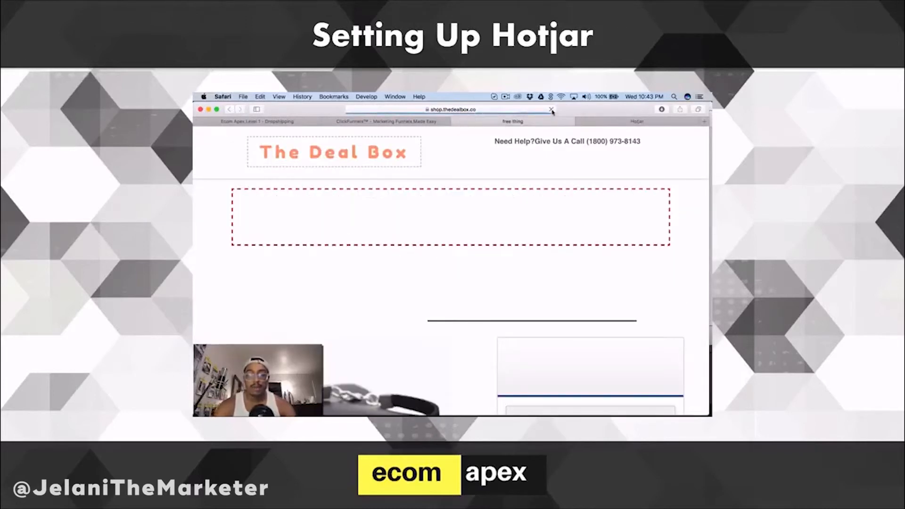
left_click(603, 123)
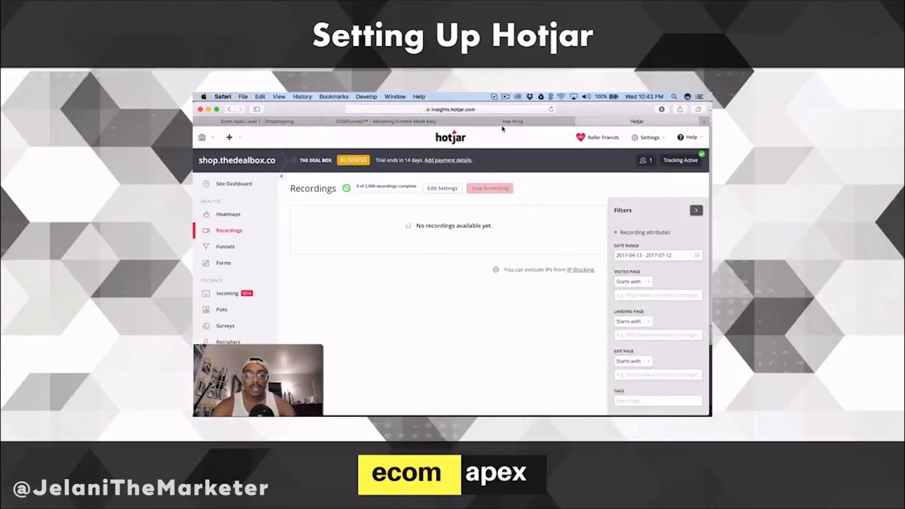
Scroll through the live Deal Box page, then close its tab to return to Hotjar Recordings
left_click(506, 122)
scroll(464, 295, "down", 15)
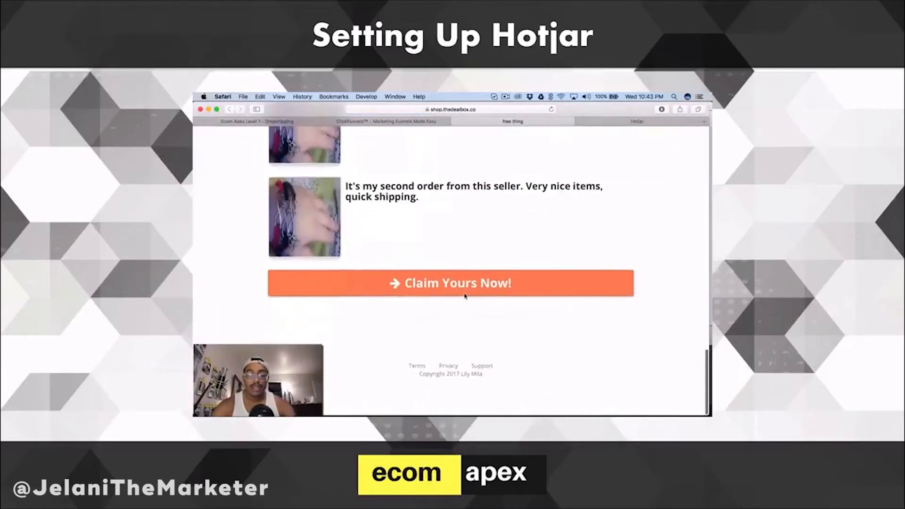
scroll(464, 296, "up", 6)
scroll(464, 295, "up", 5)
scroll(464, 296, "down", 15)
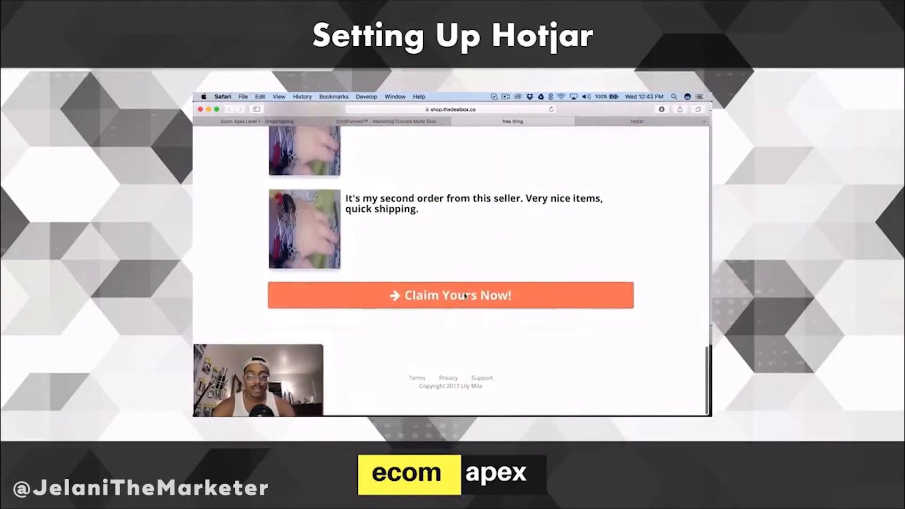
scroll(464, 296, "up", 8)
scroll(464, 295, "down", 5)
scroll(465, 296, "up", 10)
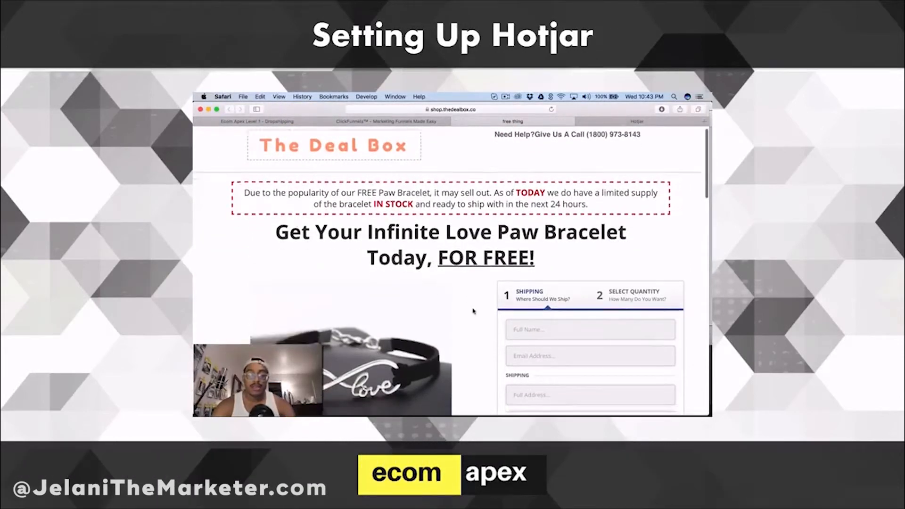
left_click(457, 121)
left_click(559, 122)
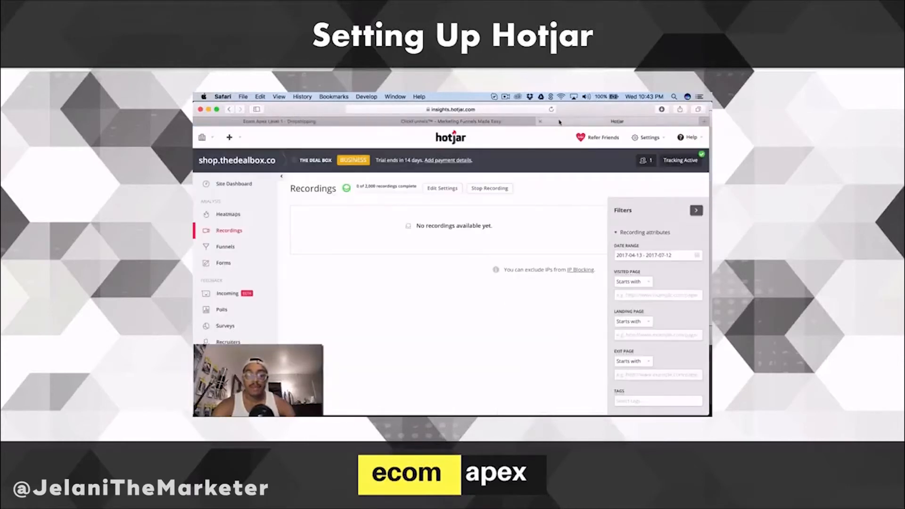
left_click(551, 110)
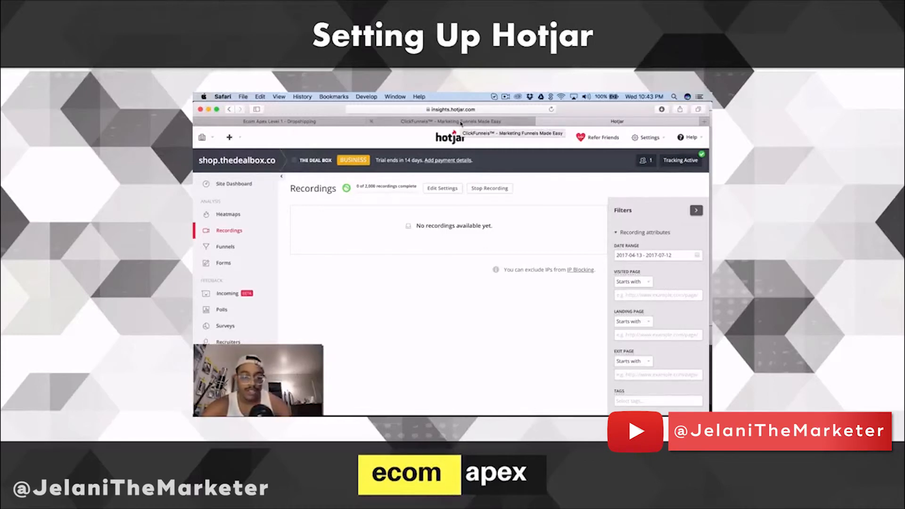
left_click(461, 124)
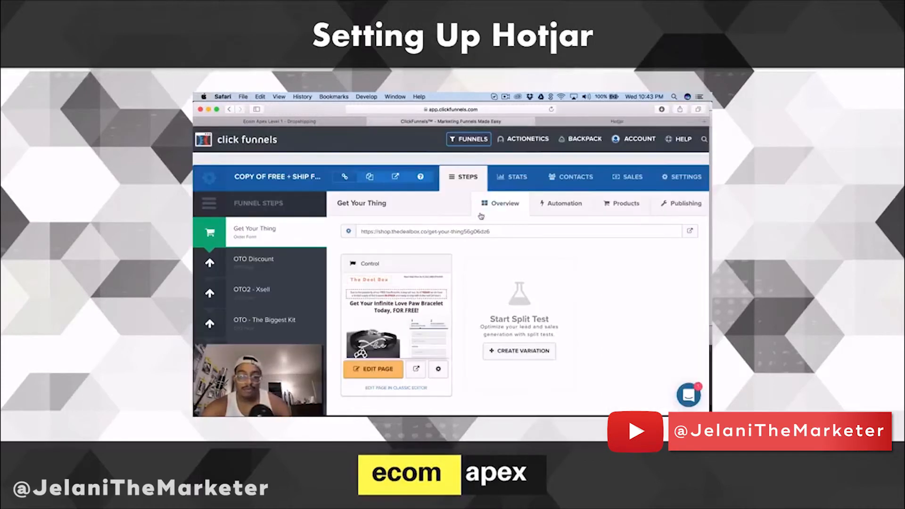
left_click(564, 123)
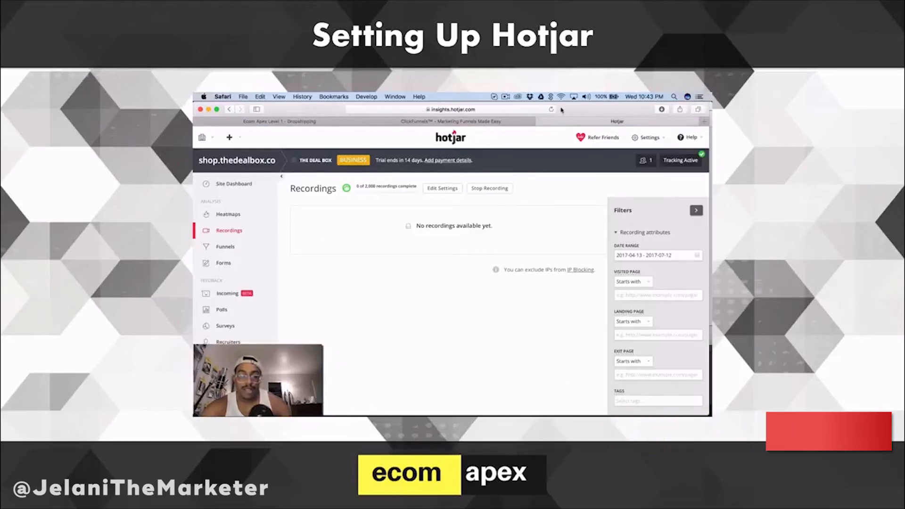
left_click(551, 110)
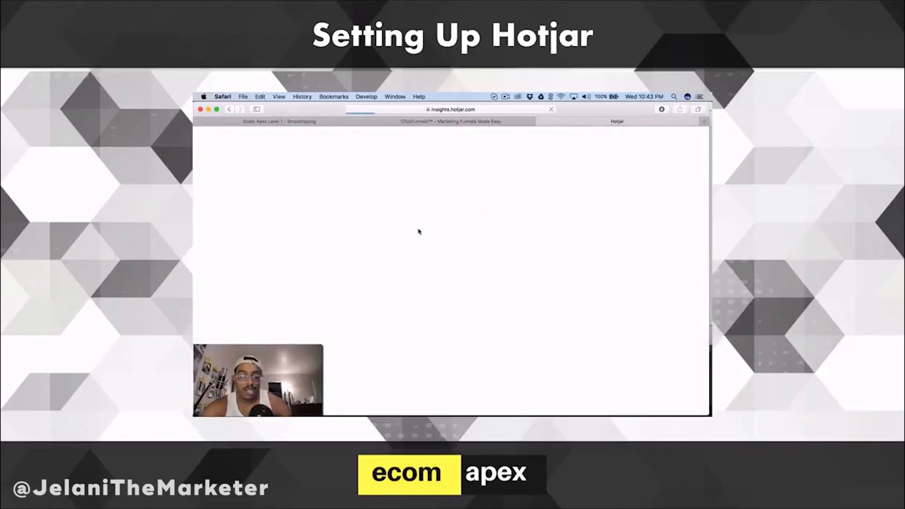